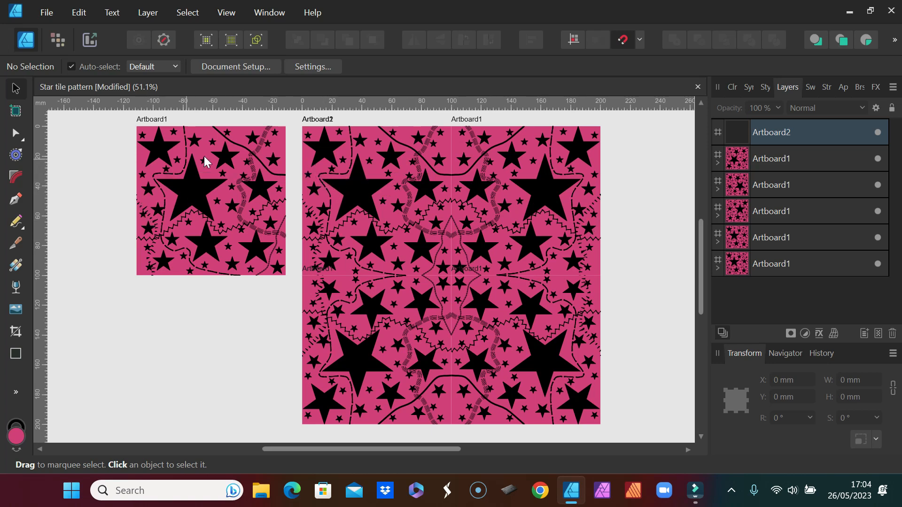
pyautogui.click(315, 185)
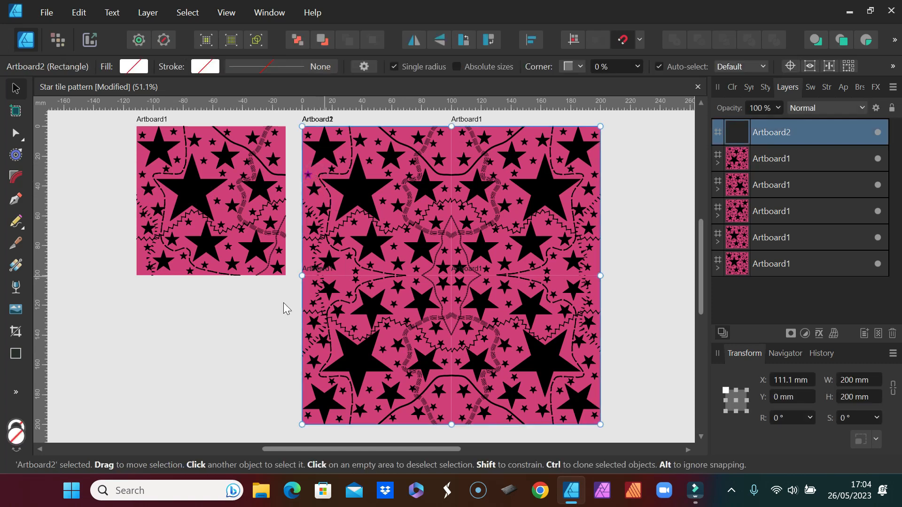
pyautogui.click(190, 191)
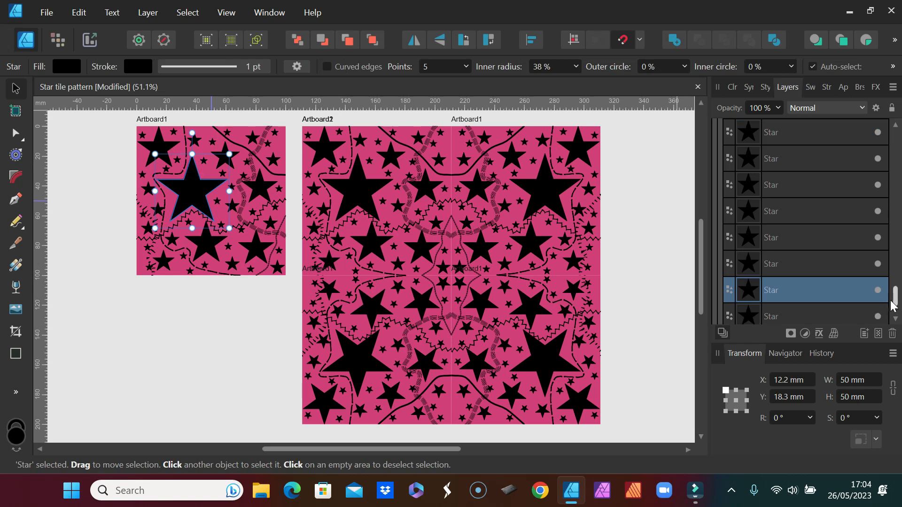
pyautogui.moveTo(893, 301); pyautogui.dragTo(899, 156)
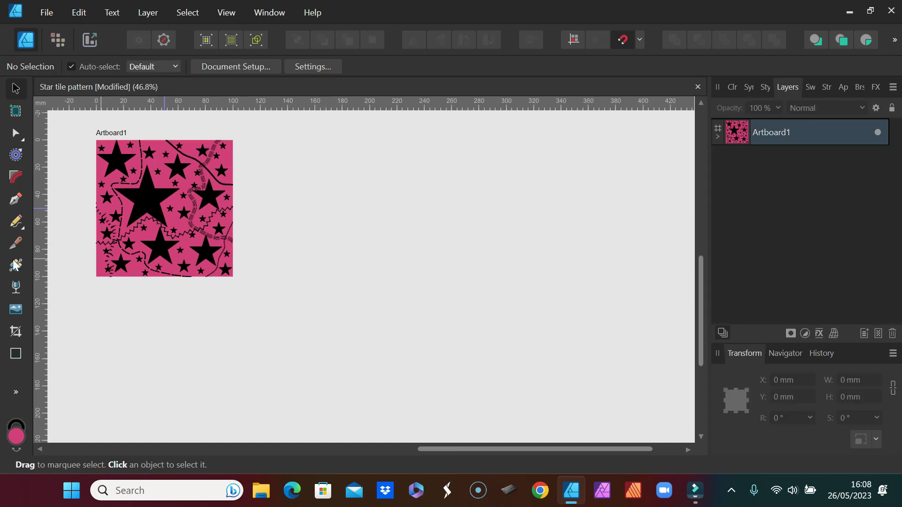
# Create a second artboard beside the star tile, aligned with its upper edge, and size it to 200 mm wide by 200 mm high.
pyautogui.click(15, 112)
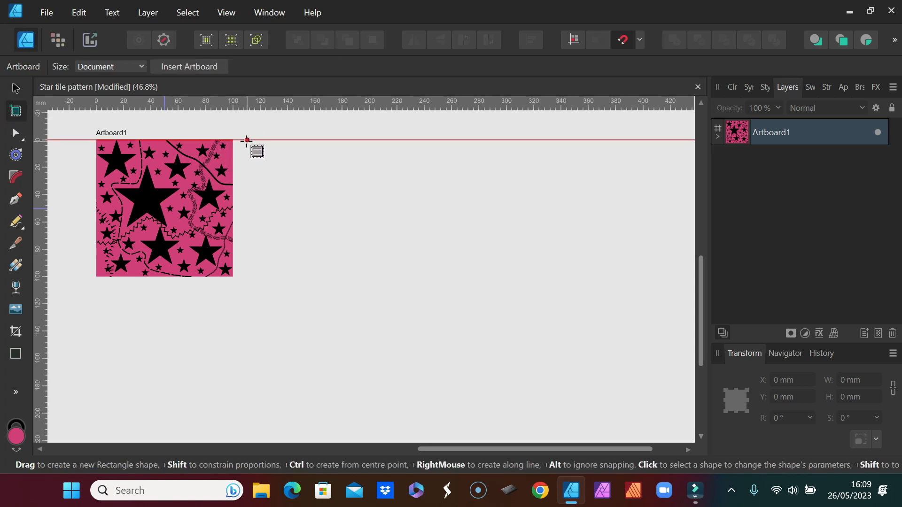
pyautogui.moveTo(248, 140); pyautogui.dragTo(508, 404)
pyautogui.click(860, 379)
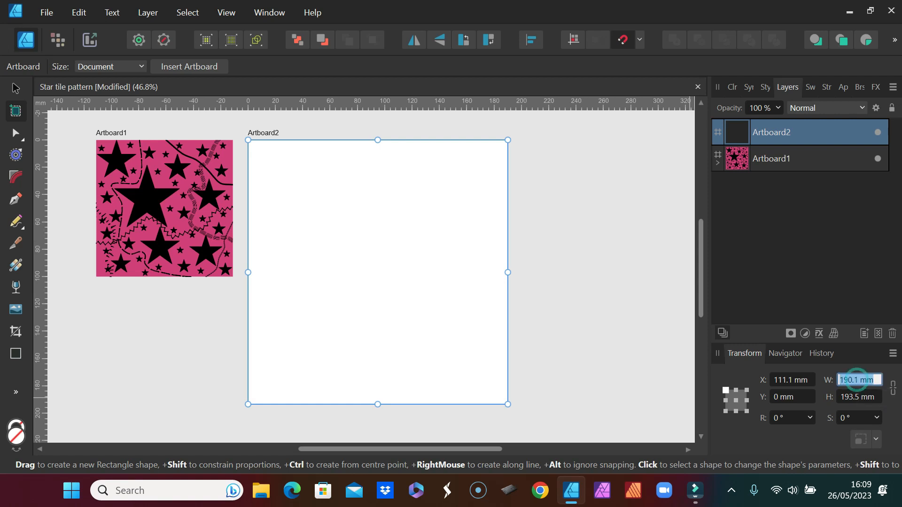
pyautogui.write('200')
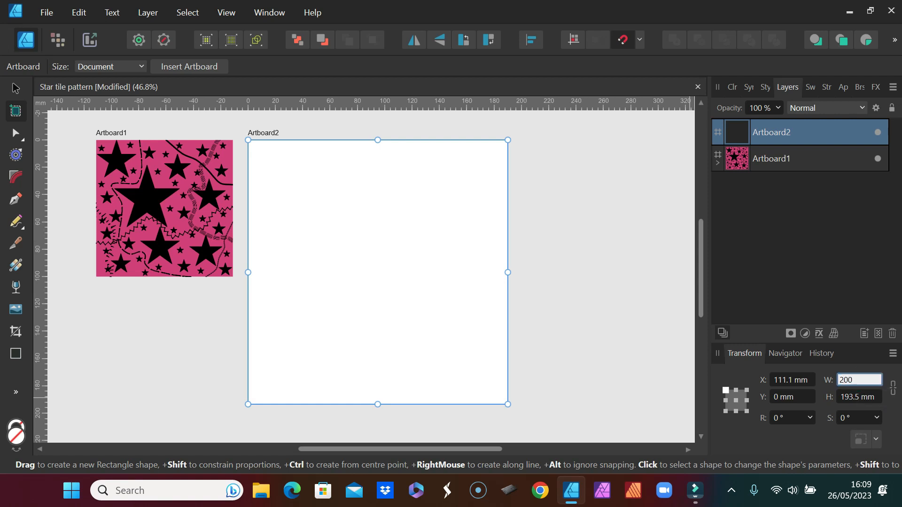
pyautogui.click(877, 400)
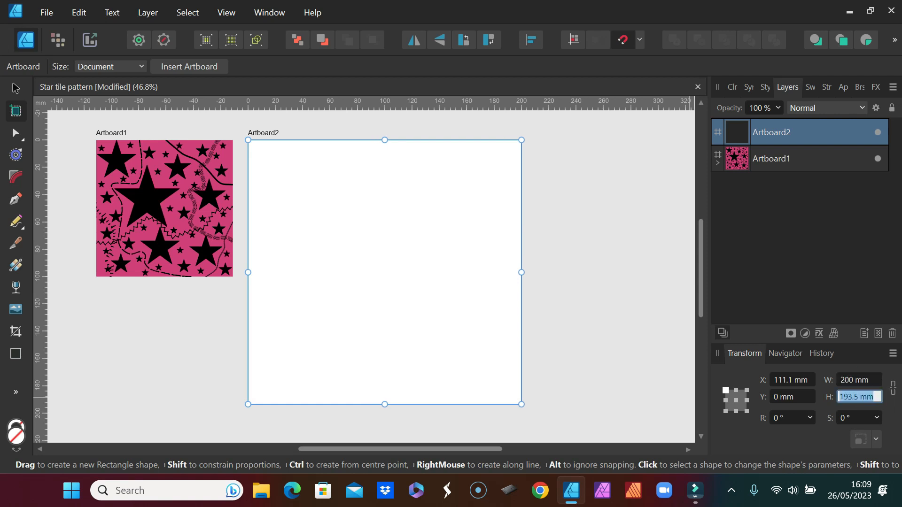
pyautogui.write('200')
pyautogui.press('Return')
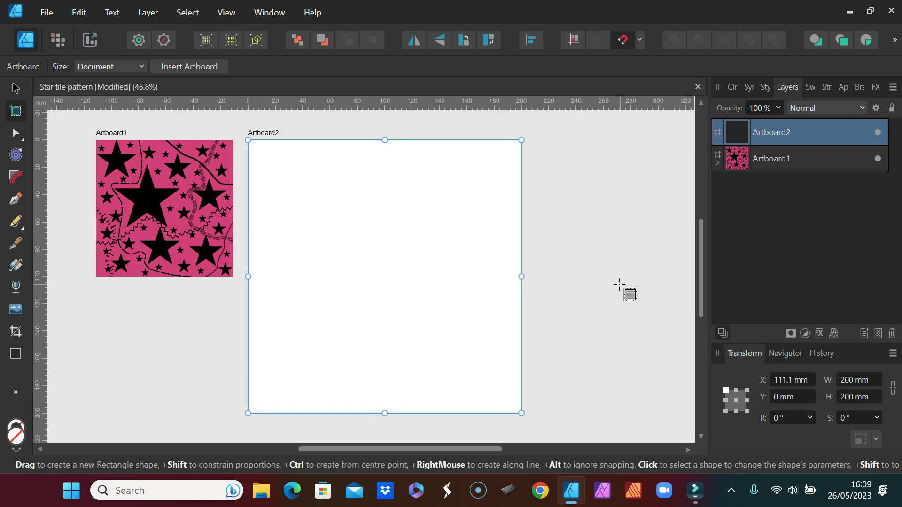
# Duplicate the Artboard1 star tile and snap the copy into the upper-left quarter of Artboard2.
pyautogui.click(831, 166)
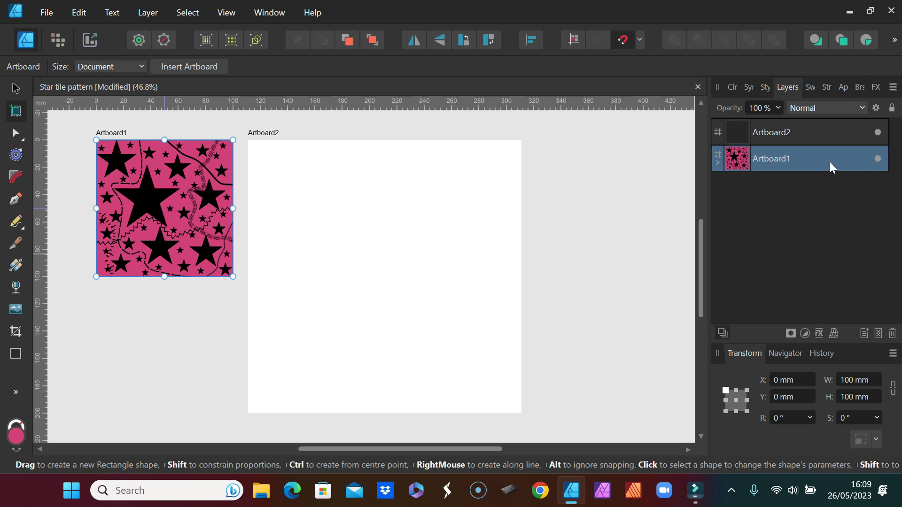
pyautogui.hotkey('ctrl', 'j')
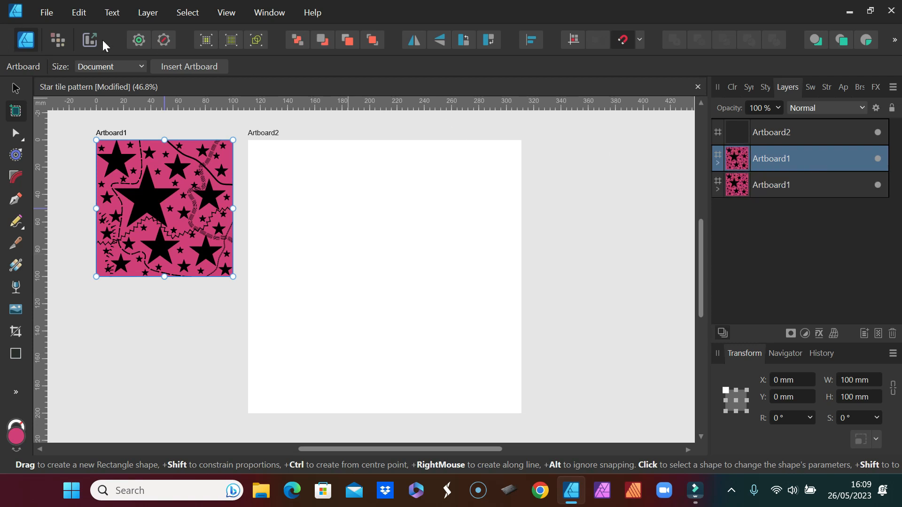
pyautogui.click(15, 88)
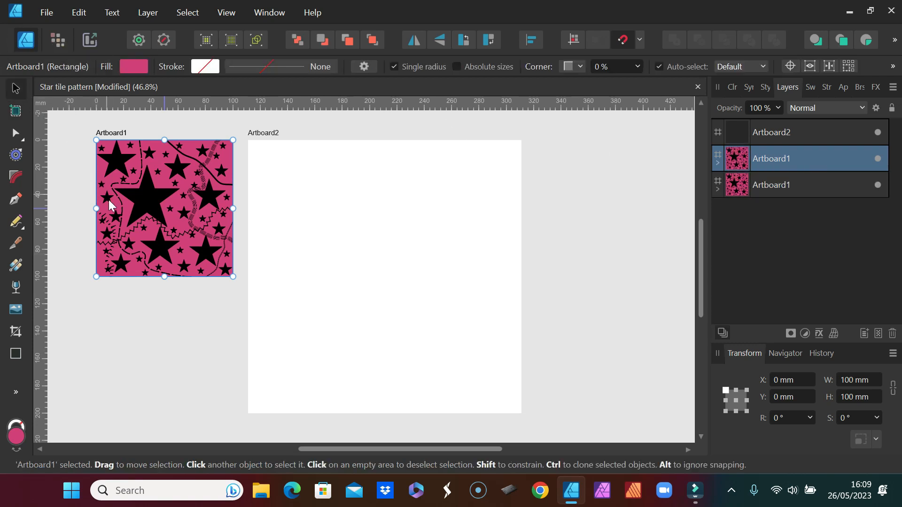
pyautogui.moveTo(114, 203); pyautogui.dragTo(266, 205)
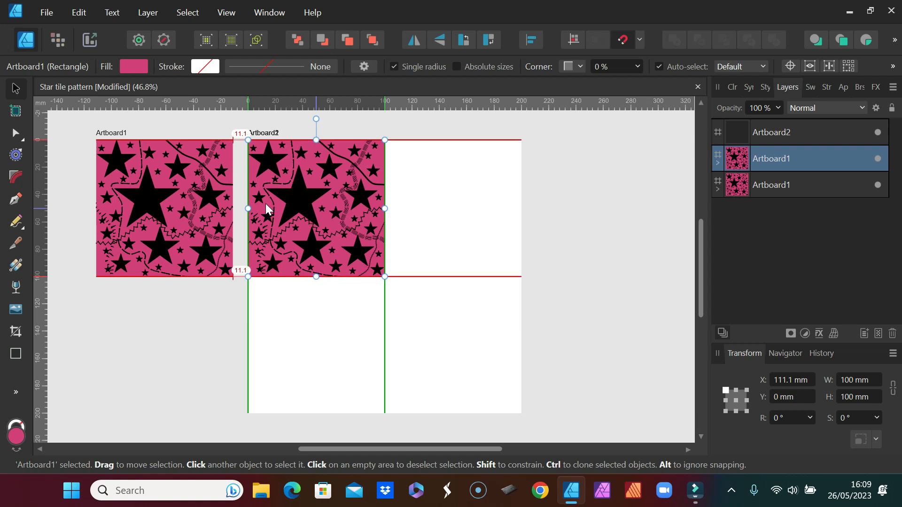
pyautogui.moveTo(266, 206); pyautogui.dragTo(266, 205)
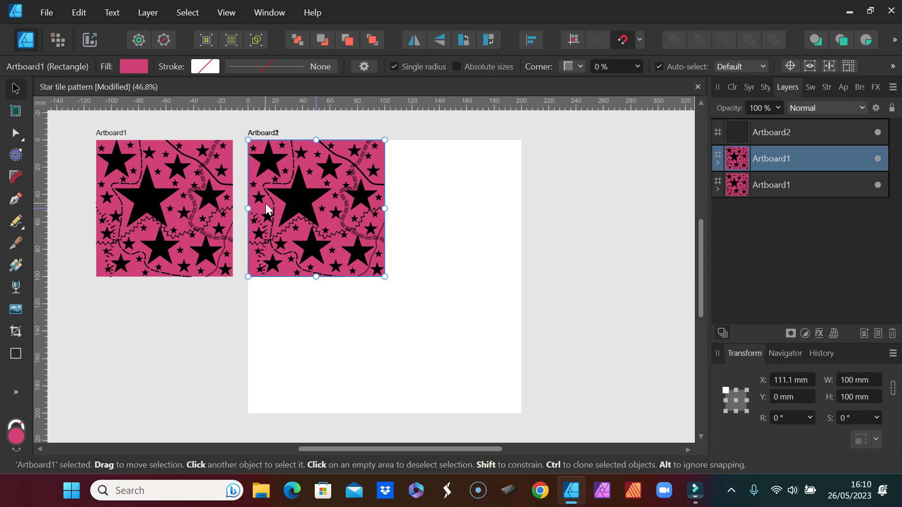
# Place a horizontally flipped duplicate of the upper-left tile directly beside it, over the right half of Artboard2.
pyautogui.hotkey('ctrl', 'j')
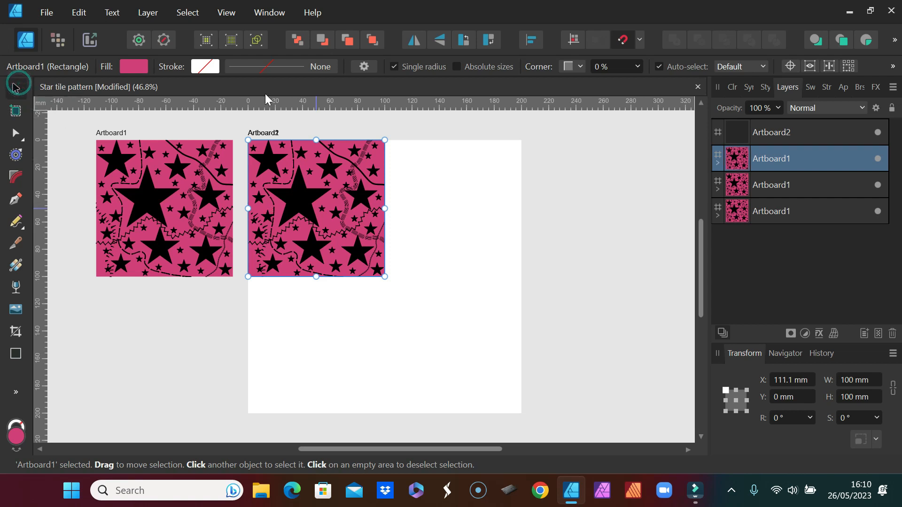
pyautogui.click(413, 41)
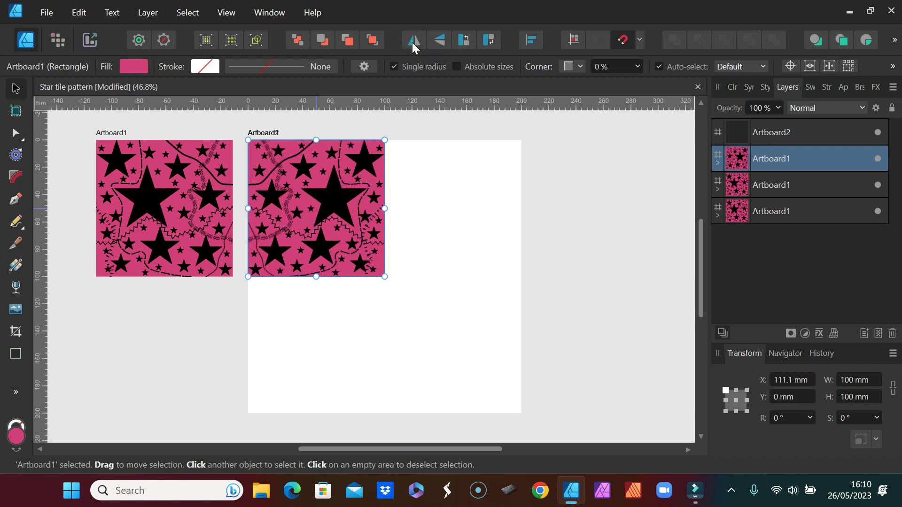
pyautogui.moveTo(330, 199); pyautogui.dragTo(467, 199)
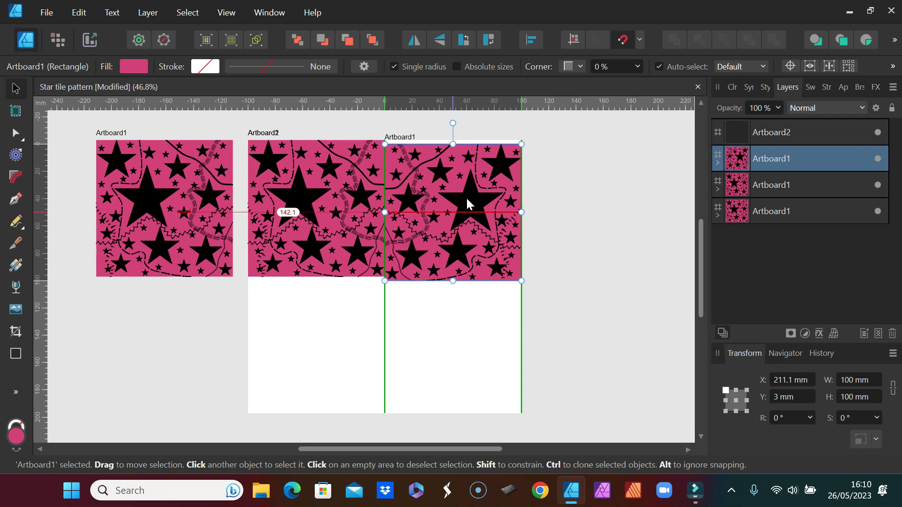
pyautogui.moveTo(467, 202); pyautogui.dragTo(467, 202)
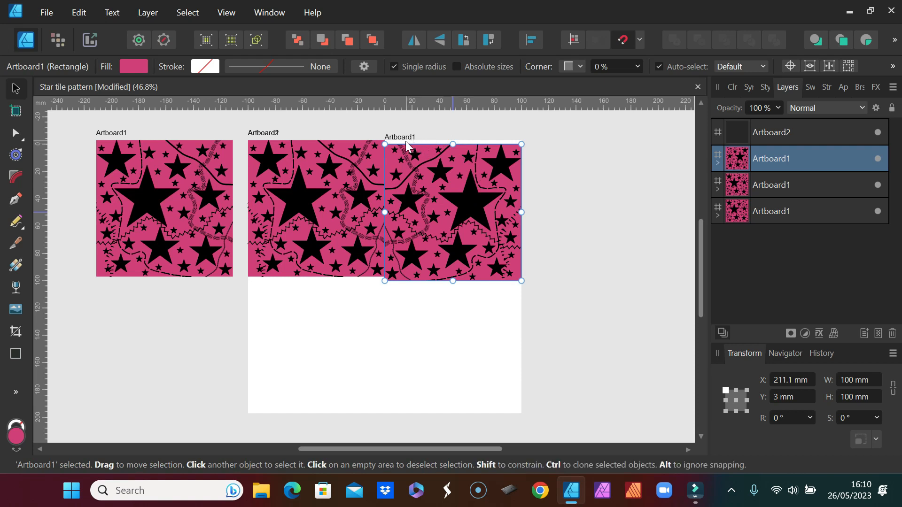
# Reselect the flipped tile and snap it upward so its upper edge aligns with the neighbouring tile and Artboard2.
pyautogui.click(396, 198)
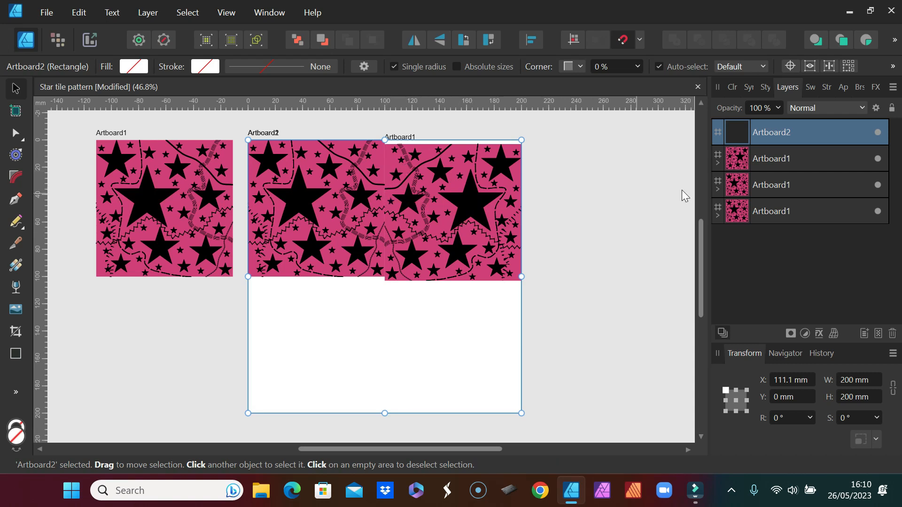
pyautogui.click(785, 211)
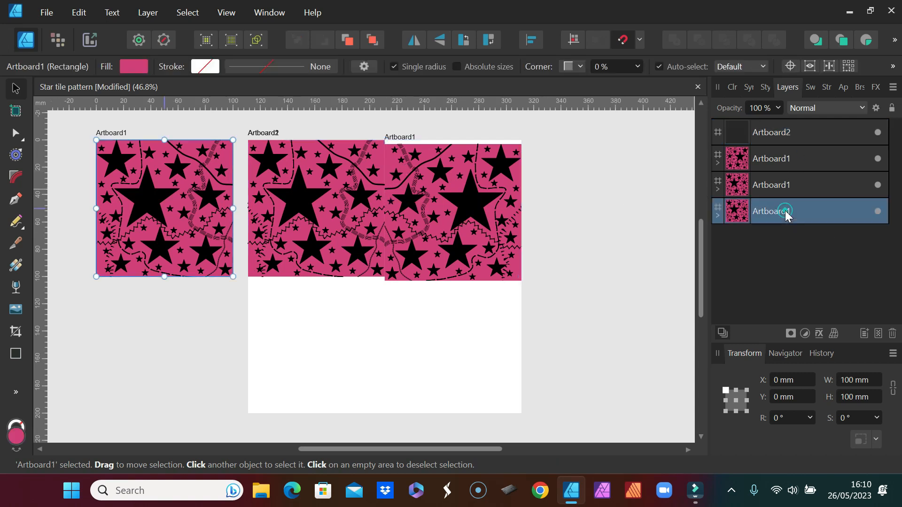
pyautogui.click(787, 152)
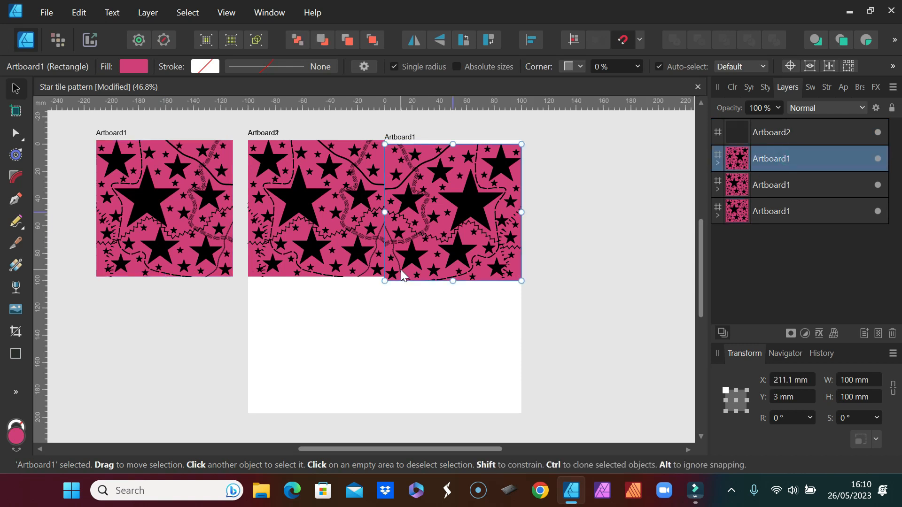
pyautogui.click(436, 243)
pyautogui.moveTo(436, 243); pyautogui.dragTo(436, 238)
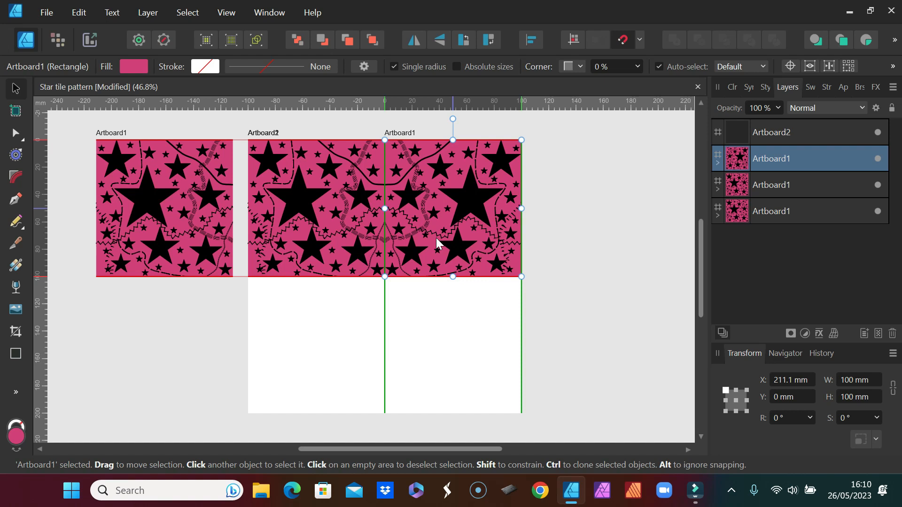
pyautogui.moveTo(435, 238); pyautogui.dragTo(435, 238)
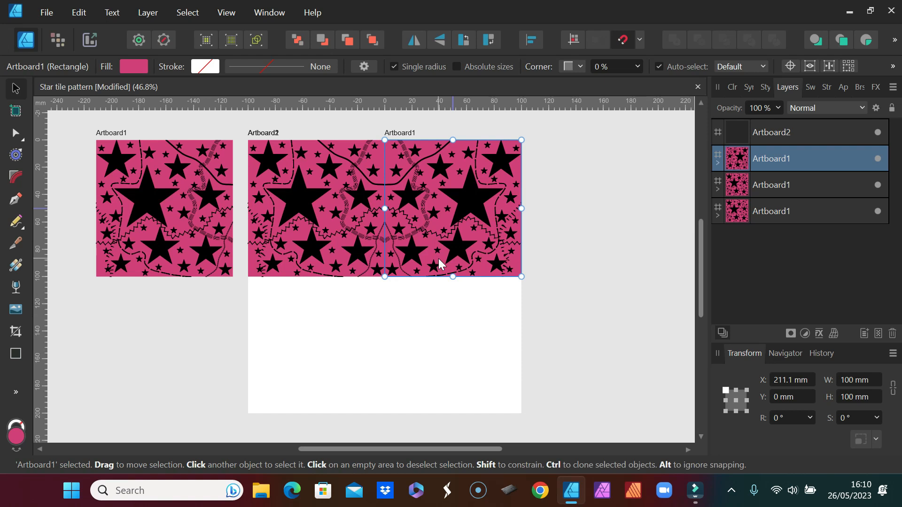
# Place a vertically flipped duplicate of the upper-right tile in the lower-right quarter of Artboard2.
pyautogui.hotkey('ctrl', 'j')
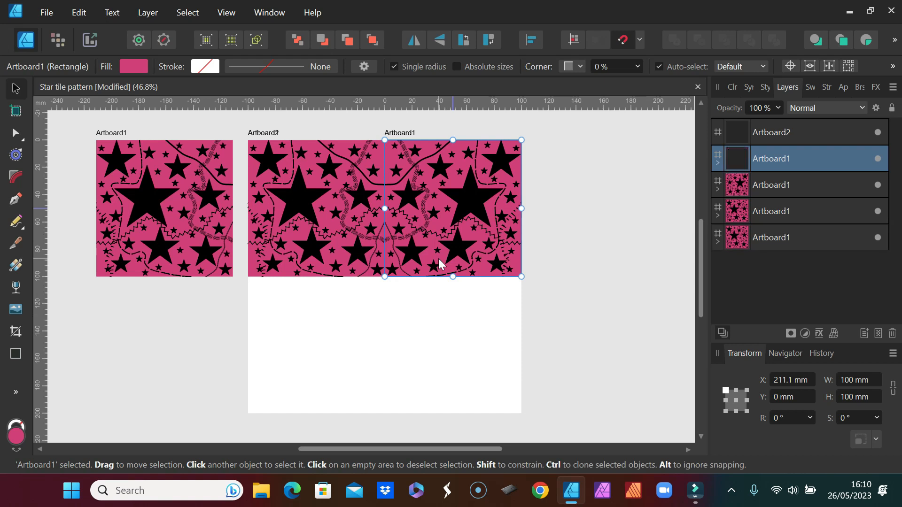
pyautogui.click(439, 40)
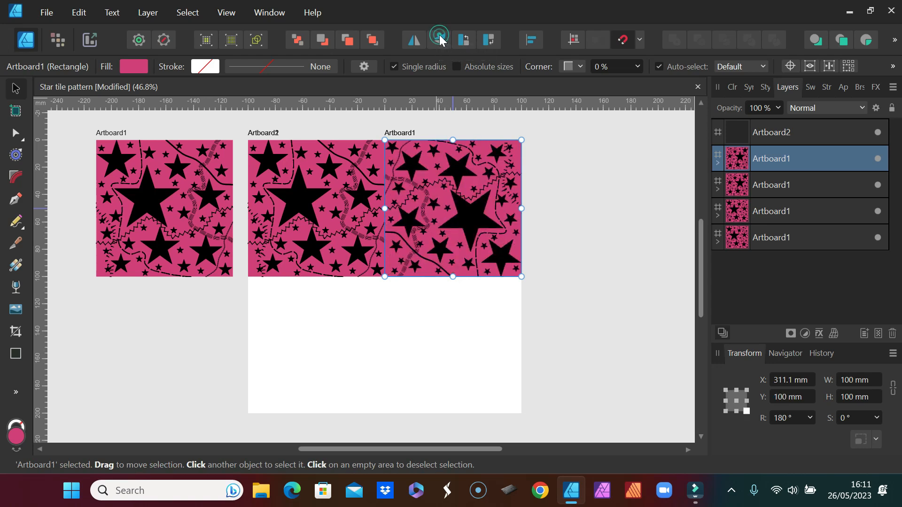
pyautogui.moveTo(455, 210); pyautogui.dragTo(455, 346)
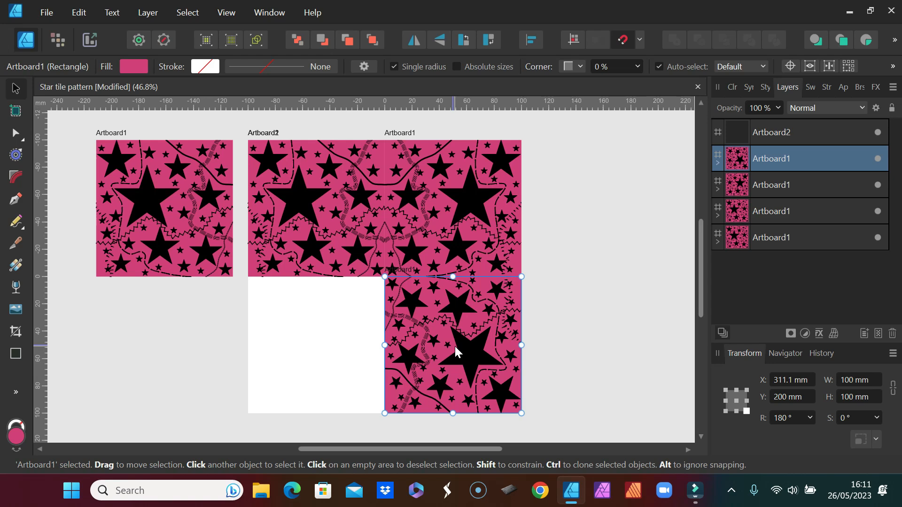
# Place a horizontally flipped duplicate of the lower-right tile in the empty lower-left quarter of Artboard2.
pyautogui.hotkey('ctrl', 'j')
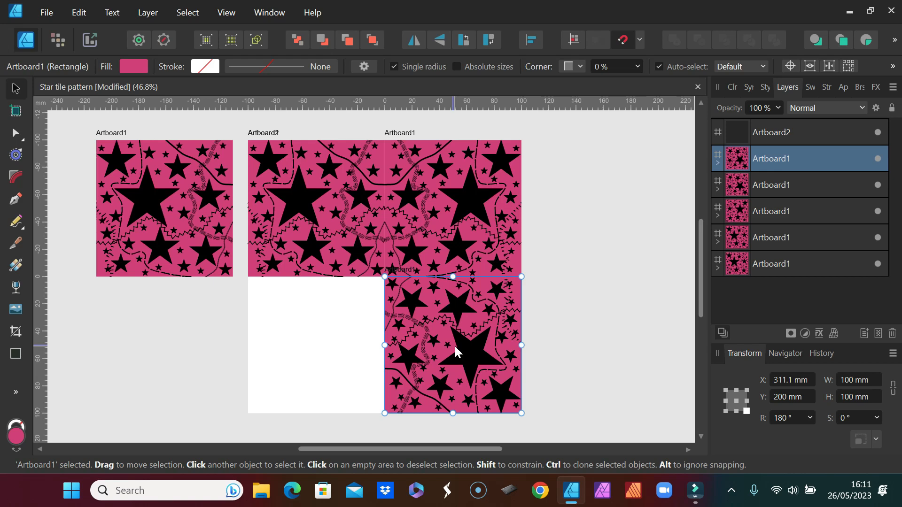
pyautogui.click(415, 40)
pyautogui.moveTo(437, 347); pyautogui.dragTo(459, 346)
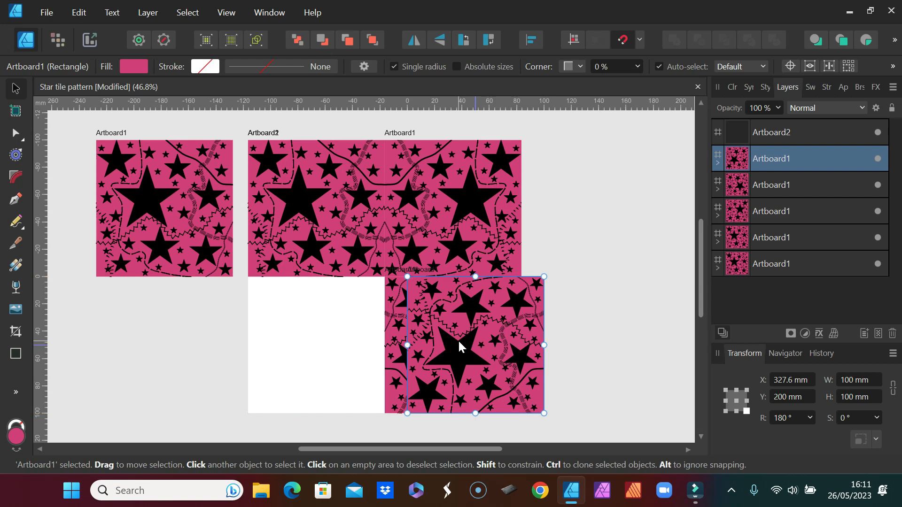
pyautogui.moveTo(458, 339); pyautogui.dragTo(297, 340)
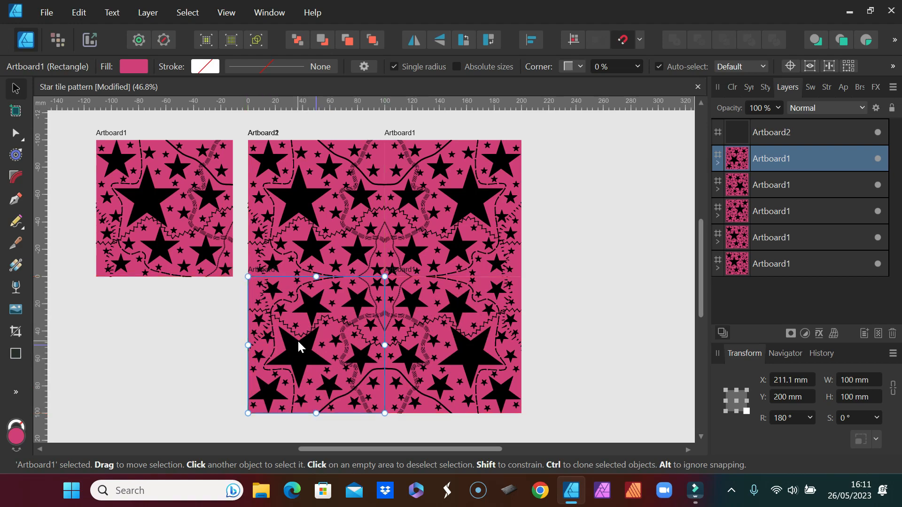
# Examine the horizontal seam between the upper and lower tiles near the left edge of Artboard2 at close range.
pyautogui.scroll(8, 257, 284)
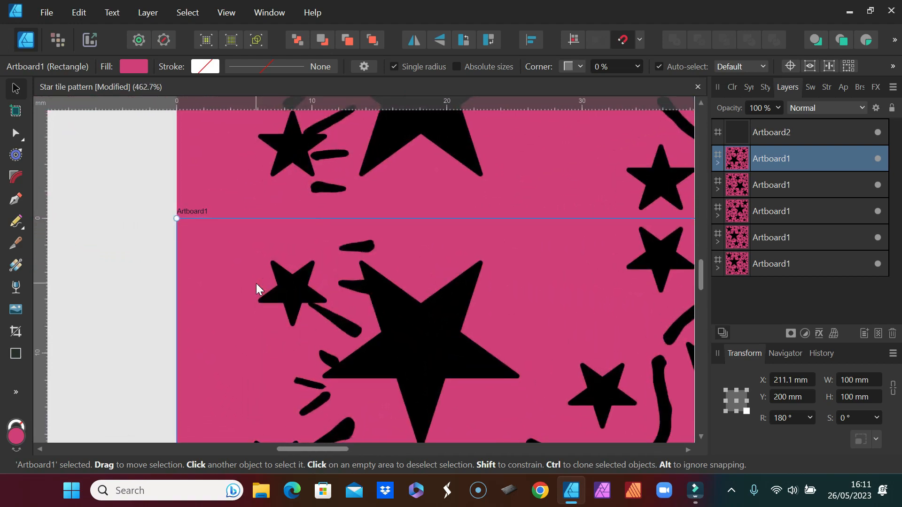
pyautogui.click(147, 291)
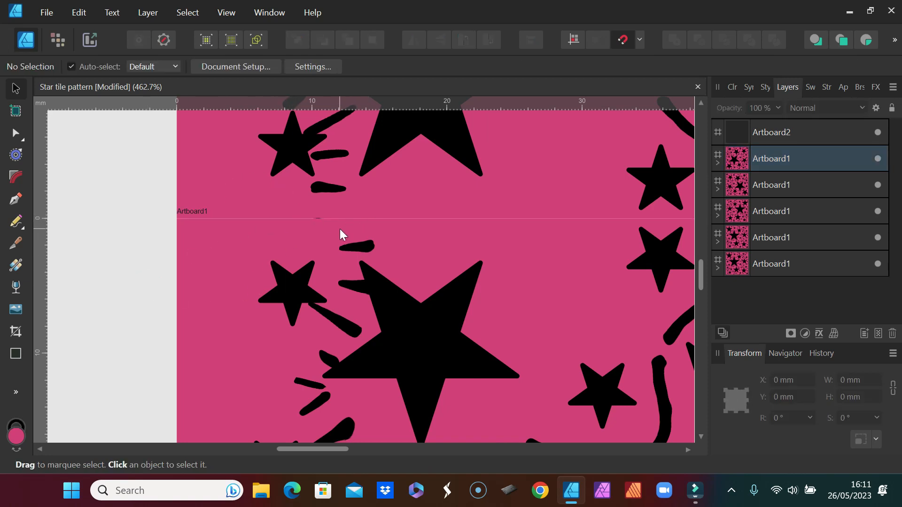
pyautogui.scroll(-10, 335, 229)
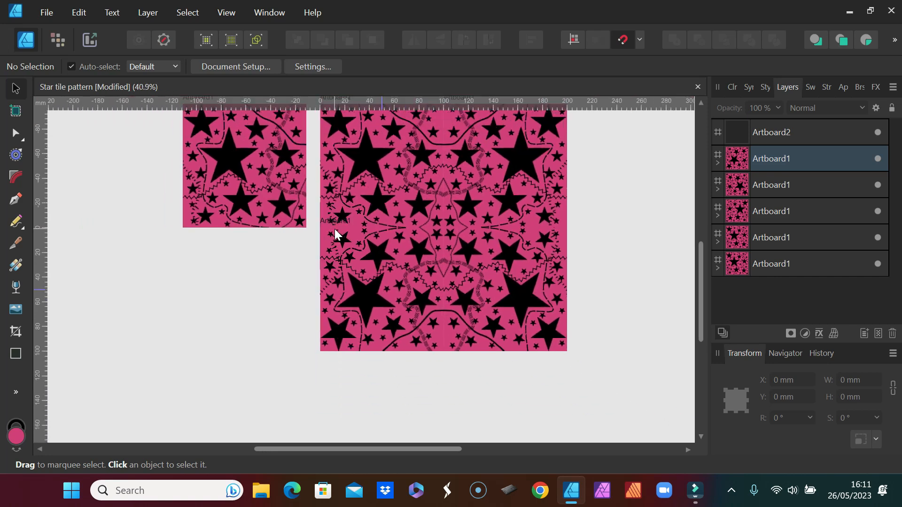
pyautogui.scroll(10, 334, 229)
pyautogui.scroll(5, 335, 229)
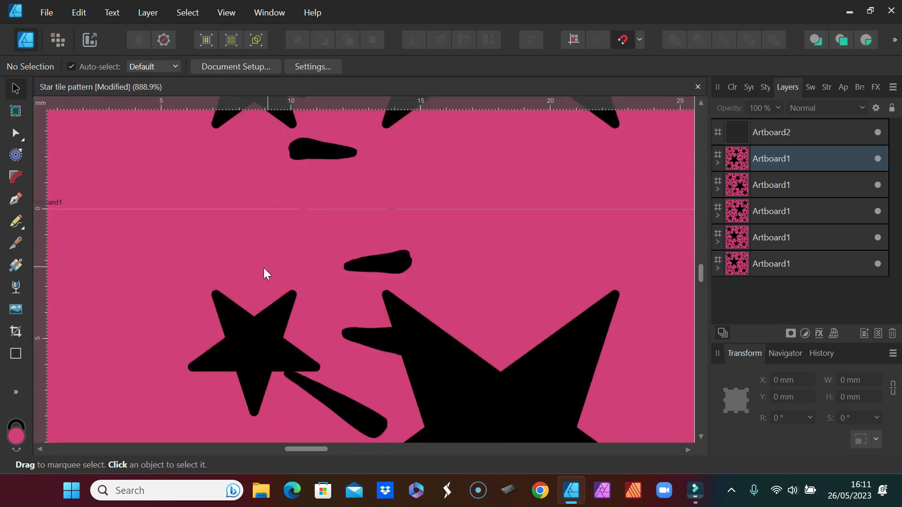
pyautogui.moveTo(296, 452)
pyautogui.mouseDown()
pyautogui.moveTo(258, 452)
pyautogui.moveTo(288, 452)
pyautogui.mouseUp()
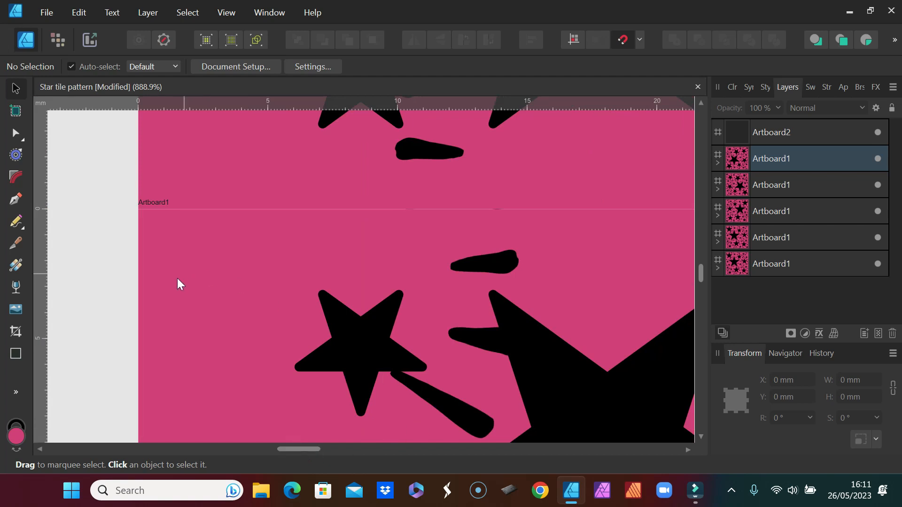
pyautogui.moveTo(703, 268); pyautogui.dragTo(699, 263)
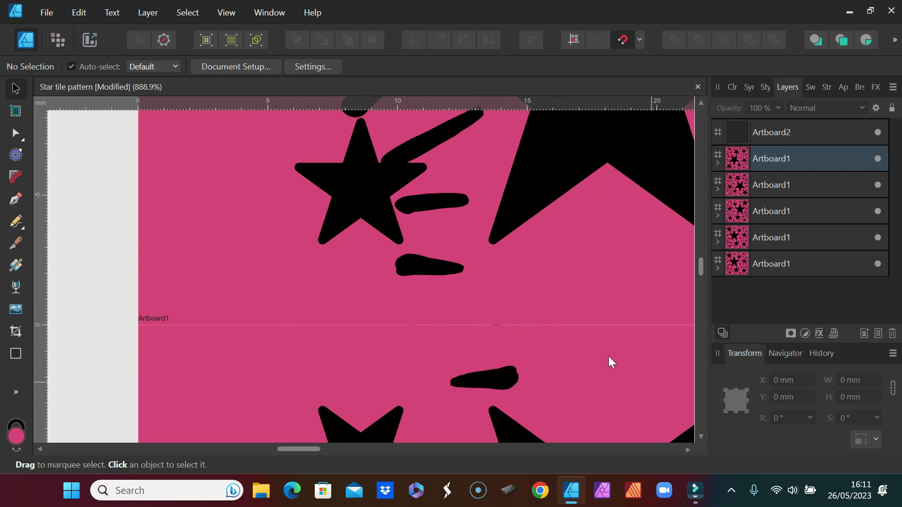
pyautogui.scroll(-5, 455, 333)
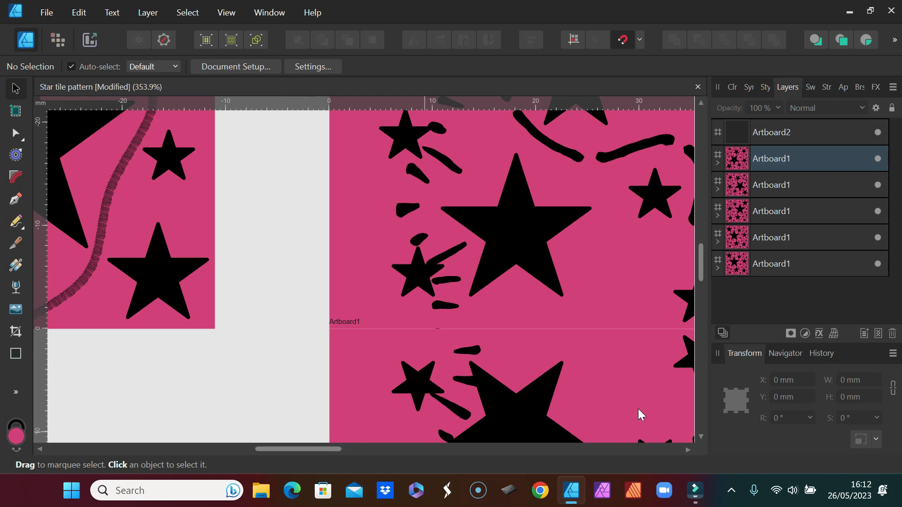
# Examine the right edge of Artboard2, the horizontal seam between the upper and lower tiles, and the complete four-tile repeat.
pyautogui.moveTo(700, 264); pyautogui.dragTo(672, 202)
pyautogui.moveTo(287, 449); pyautogui.dragTo(588, 443)
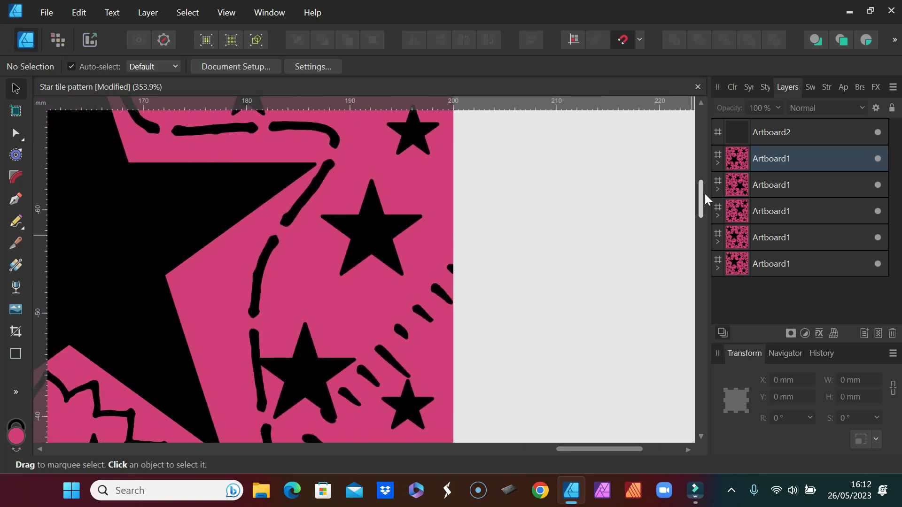
pyautogui.moveTo(702, 192); pyautogui.dragTo(686, 340)
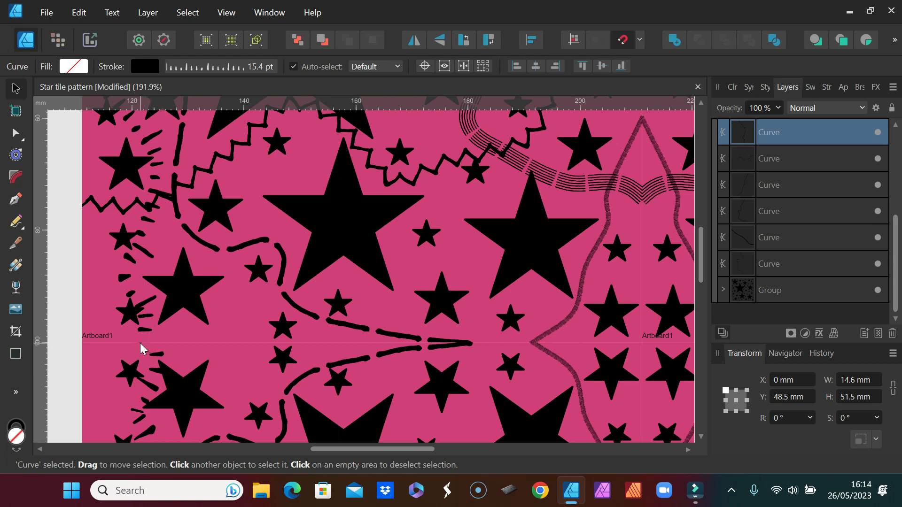
pyautogui.moveTo(352, 449); pyautogui.dragTo(476, 472)
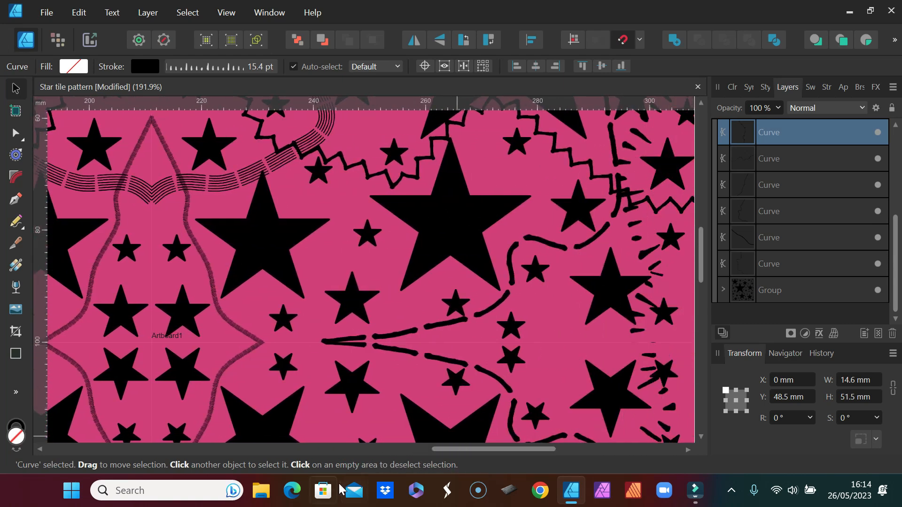
pyautogui.moveTo(478, 448); pyautogui.dragTo(330, 450)
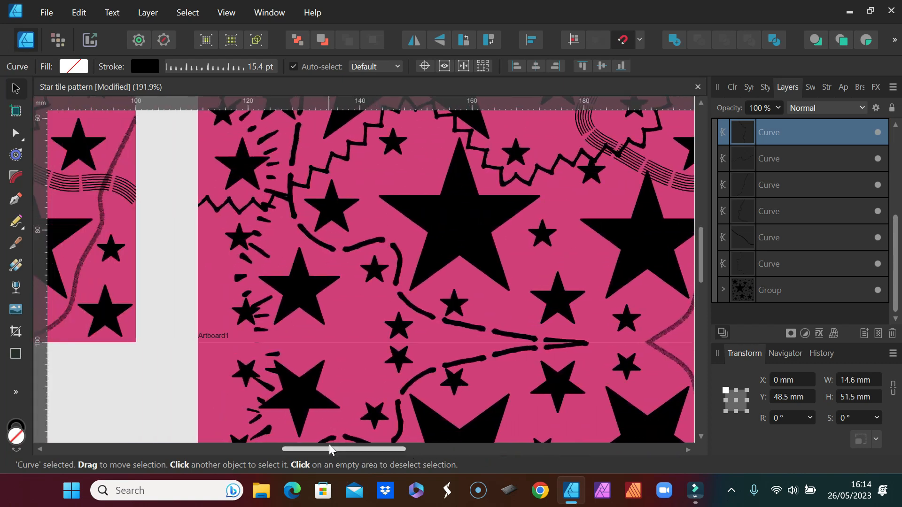
pyautogui.click(260, 327)
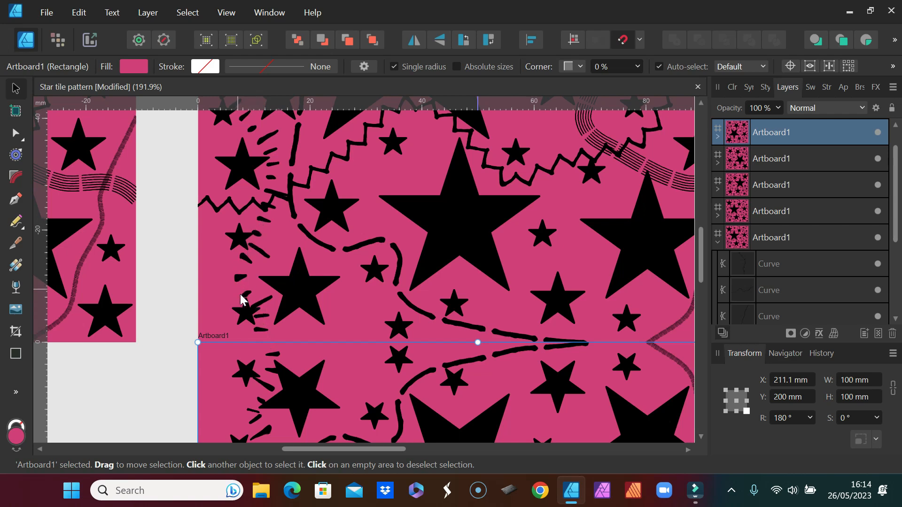
pyautogui.click(263, 343)
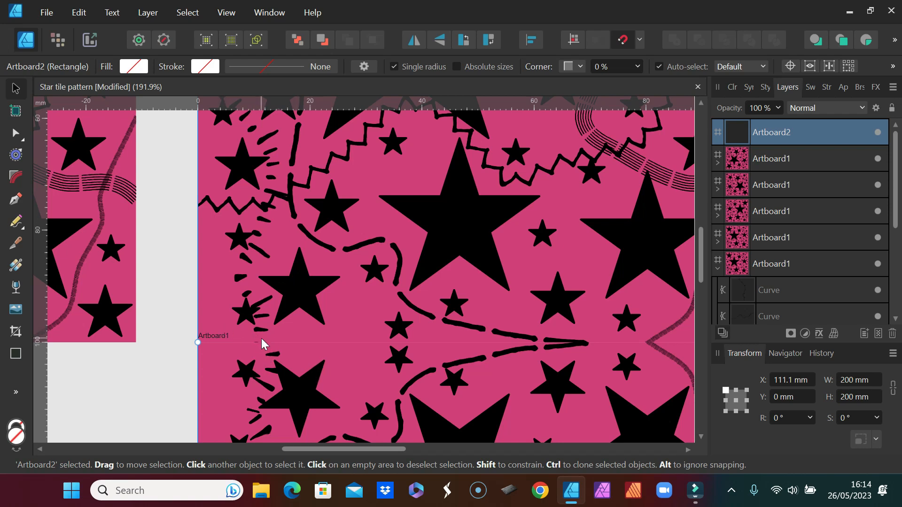
pyautogui.moveTo(304, 448); pyautogui.dragTo(280, 425)
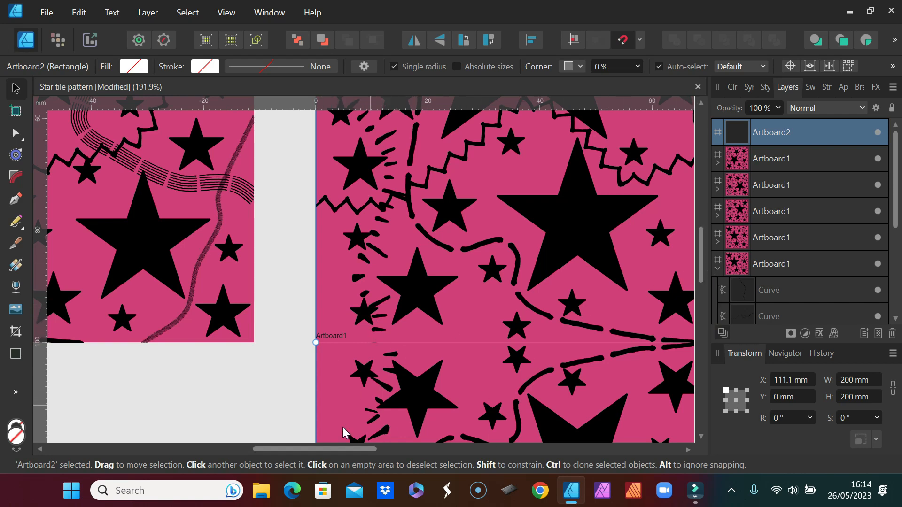
pyautogui.moveTo(295, 450); pyautogui.dragTo(310, 451)
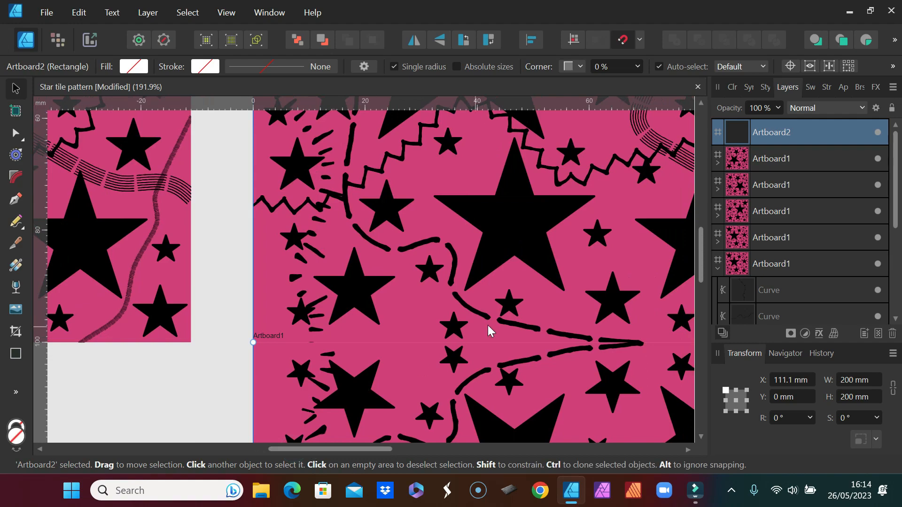
pyautogui.scroll(-5, 489, 330)
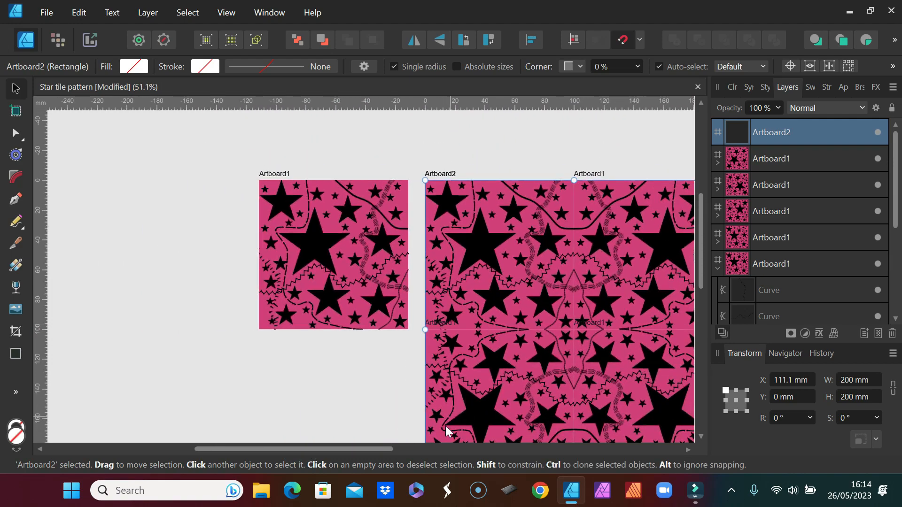
pyautogui.moveTo(370, 449); pyautogui.dragTo(438, 467)
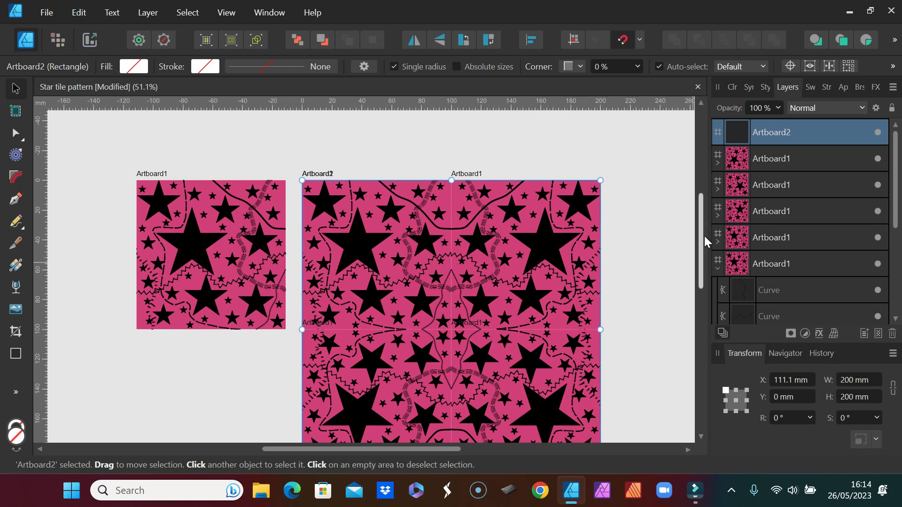
pyautogui.moveTo(704, 243); pyautogui.dragTo(708, 267)
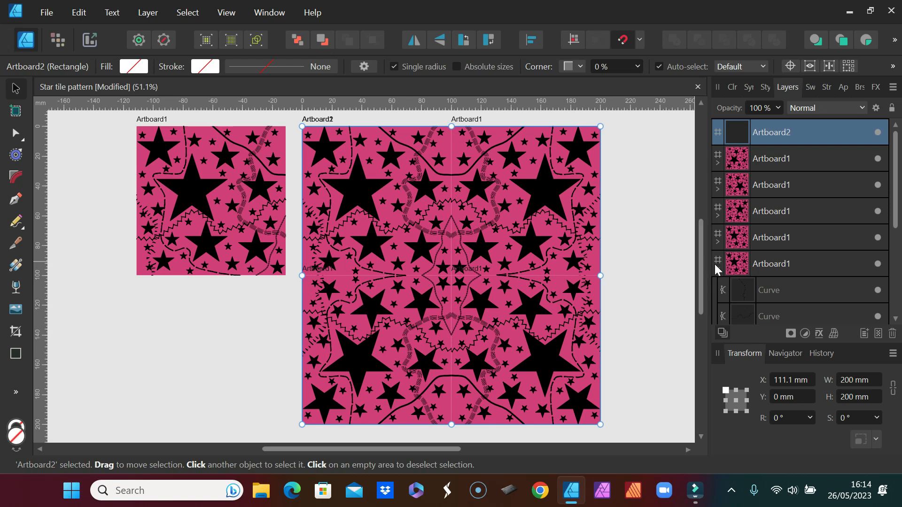
# Collapse the expanded Artboard1 layer and dismiss the AutoPlay notification.
pyautogui.click(717, 269)
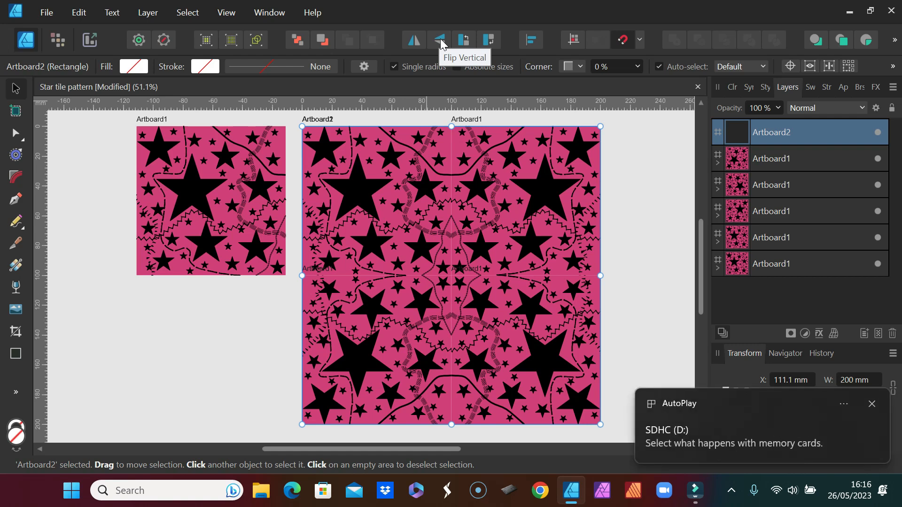
pyautogui.click(872, 403)
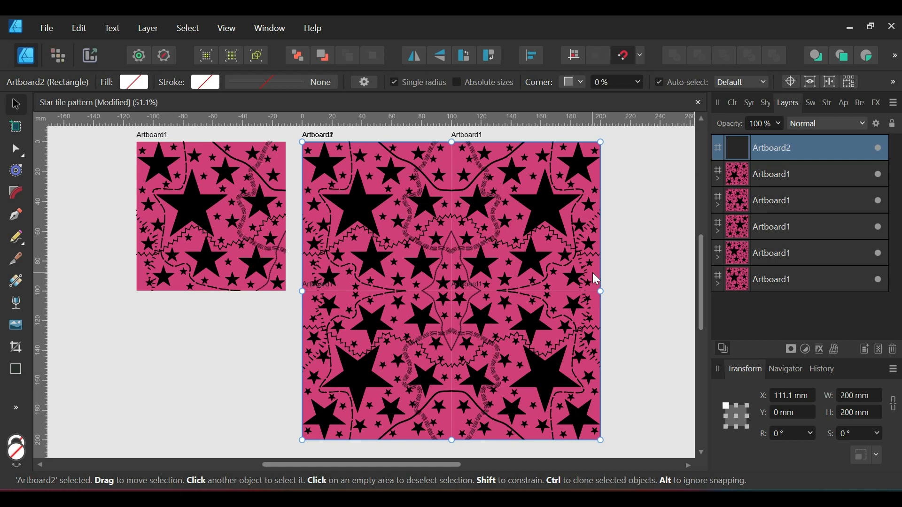
pyautogui.click(47, 29)
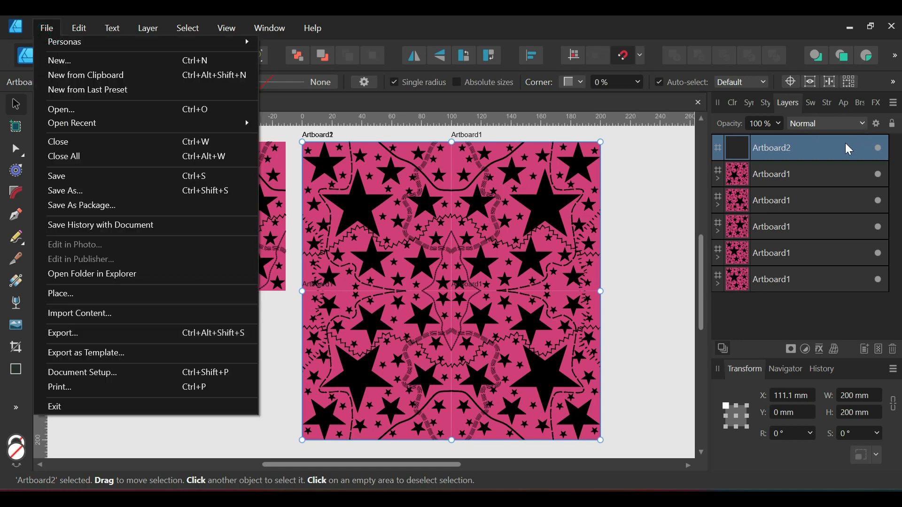
pyautogui.click(111, 334)
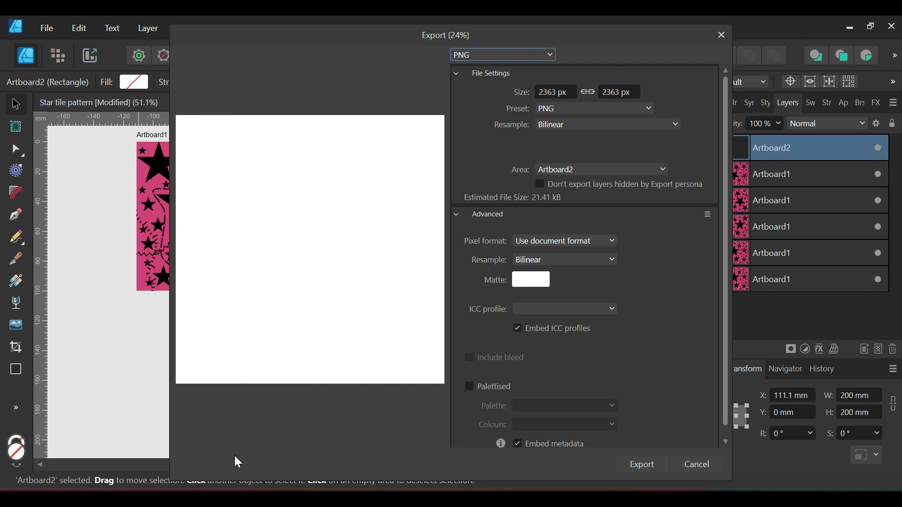
pyautogui.click(695, 464)
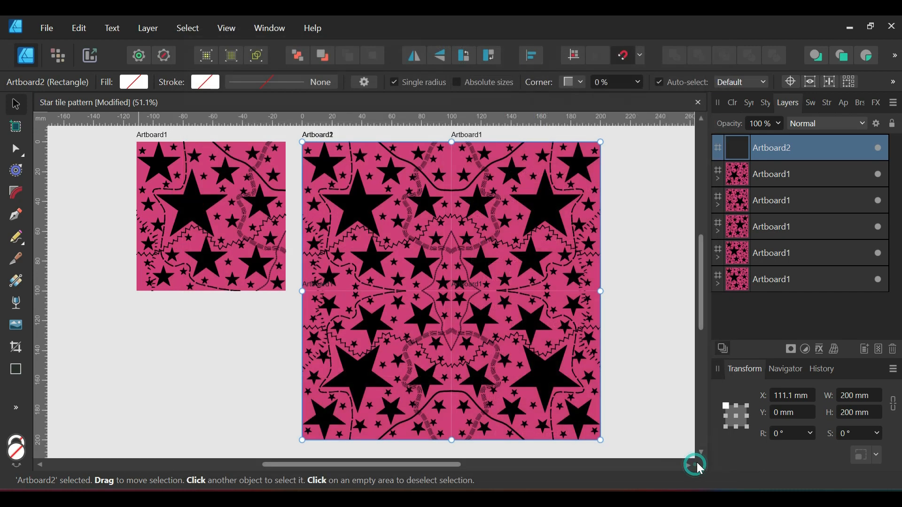
# Nest the four Artboard1 tile copies inside Artboard2 in the layer stack, leaving the original tile separate, and collapse Artboard2.
pyautogui.click(817, 182)
pyautogui.moveTo(813, 177); pyautogui.dragTo(819, 150)
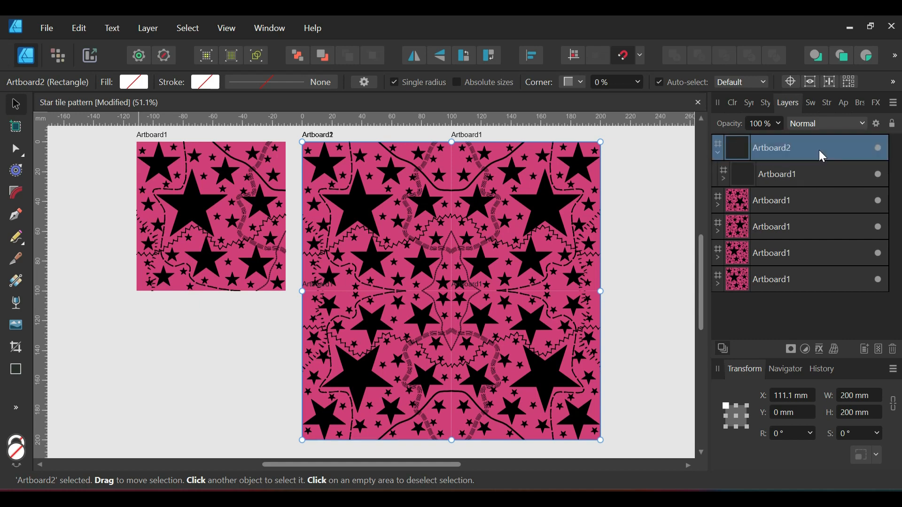
pyautogui.moveTo(811, 196); pyautogui.dragTo(819, 148)
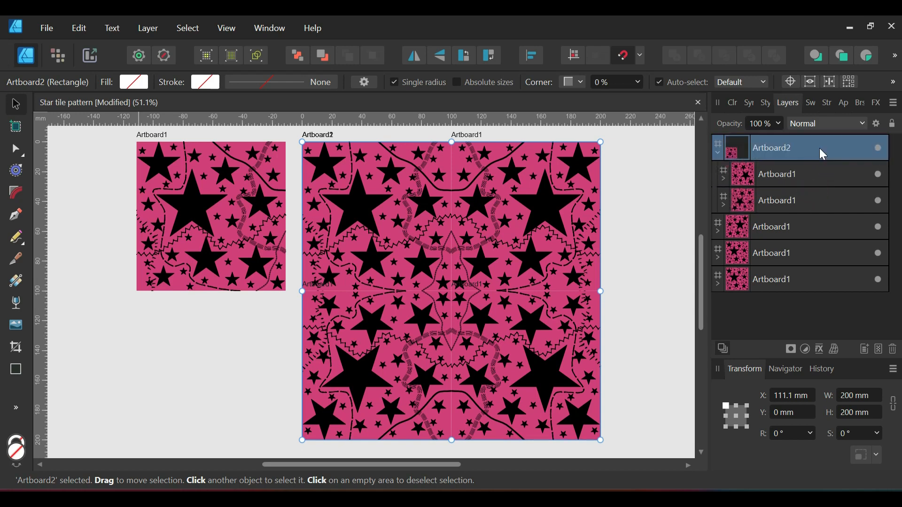
pyautogui.moveTo(808, 227); pyautogui.dragTo(809, 151)
pyautogui.moveTo(806, 254); pyautogui.dragTo(804, 150)
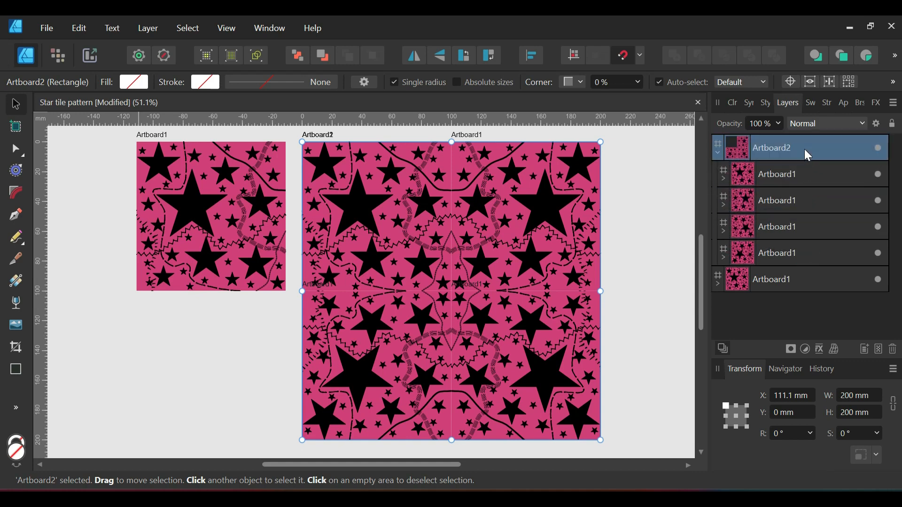
pyautogui.click(778, 285)
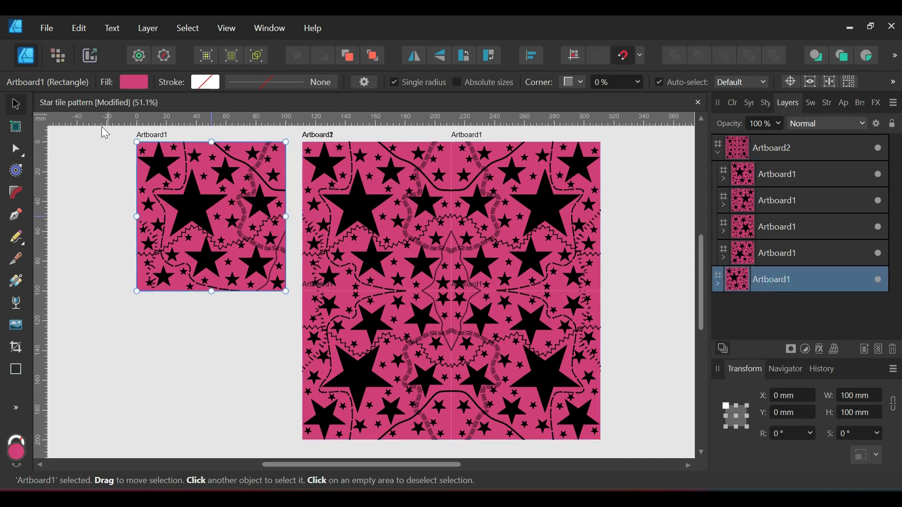
pyautogui.click(719, 153)
# Export Artboard2 as a PNG to Downloads, adding "repeat" to the end of the file name "Star tile pattern".
pyautogui.click(795, 148)
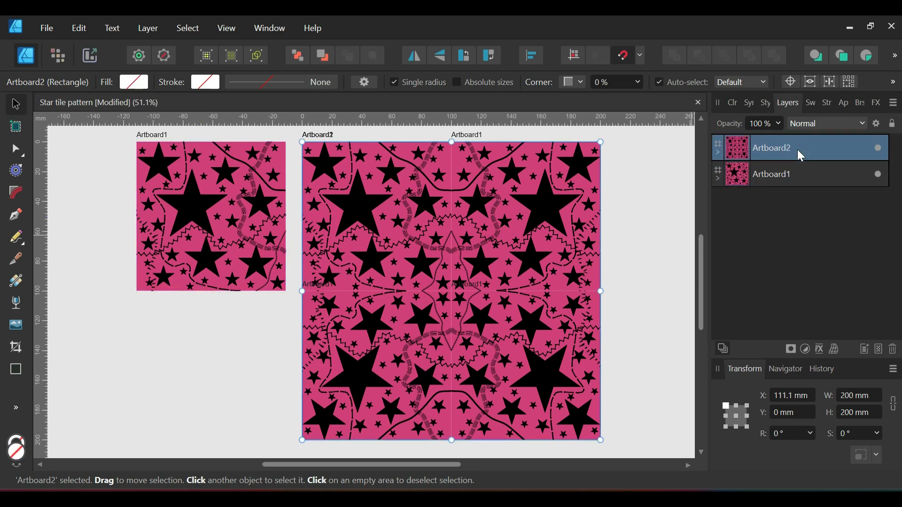
pyautogui.click(49, 29)
pyautogui.click(73, 331)
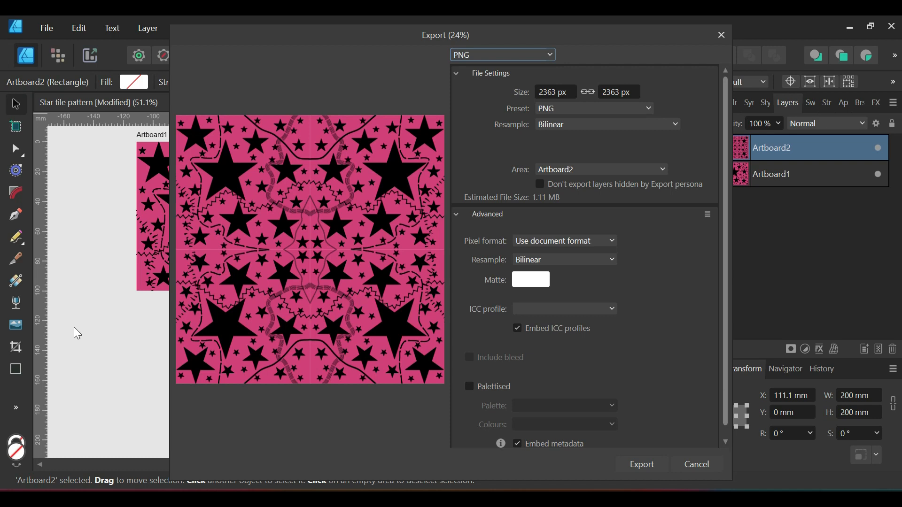
pyautogui.click(552, 52)
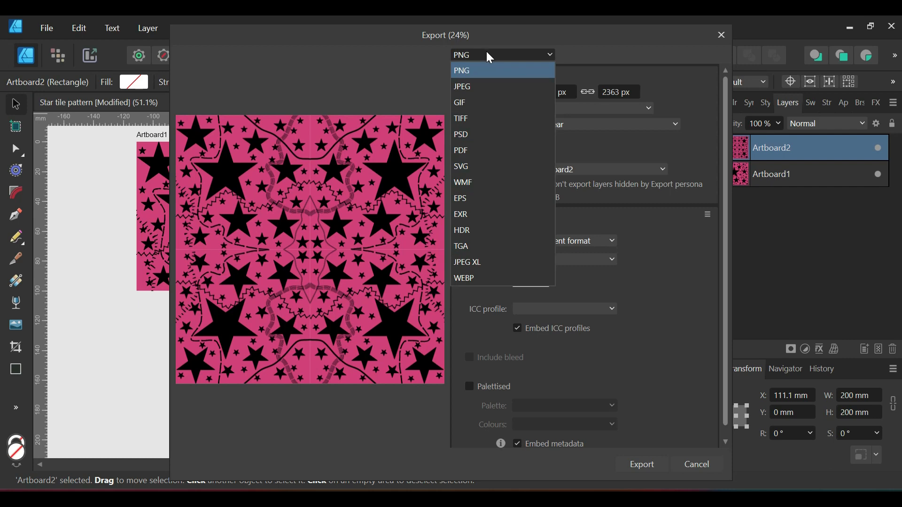
pyautogui.click(646, 469)
pyautogui.click(646, 465)
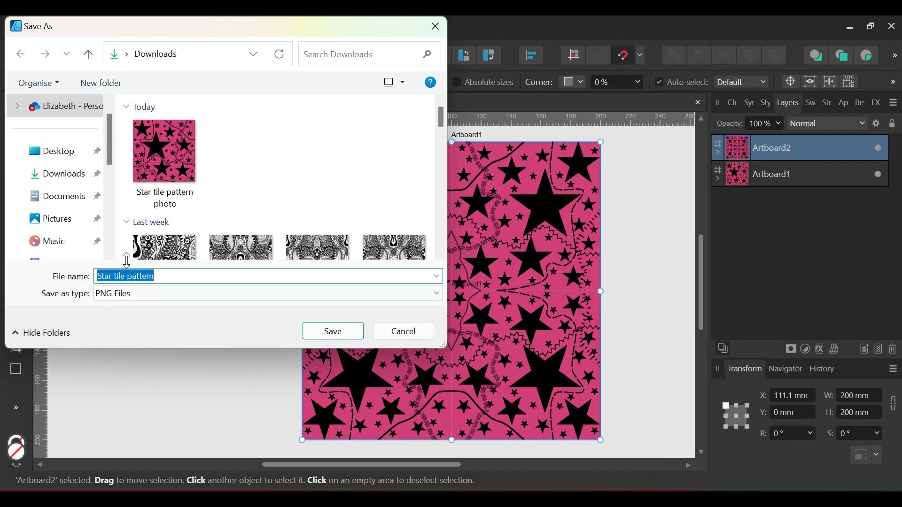
pyautogui.click(166, 277)
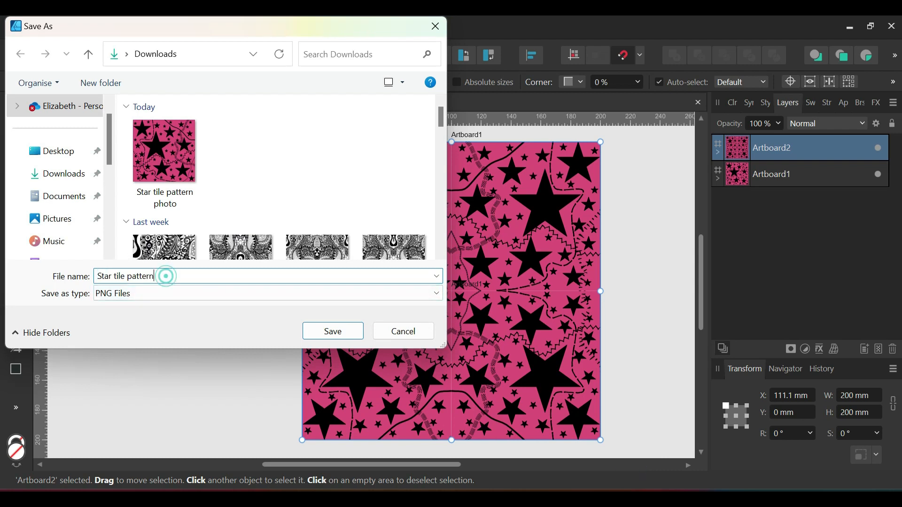
pyautogui.write('repeat')
pyautogui.click(307, 331)
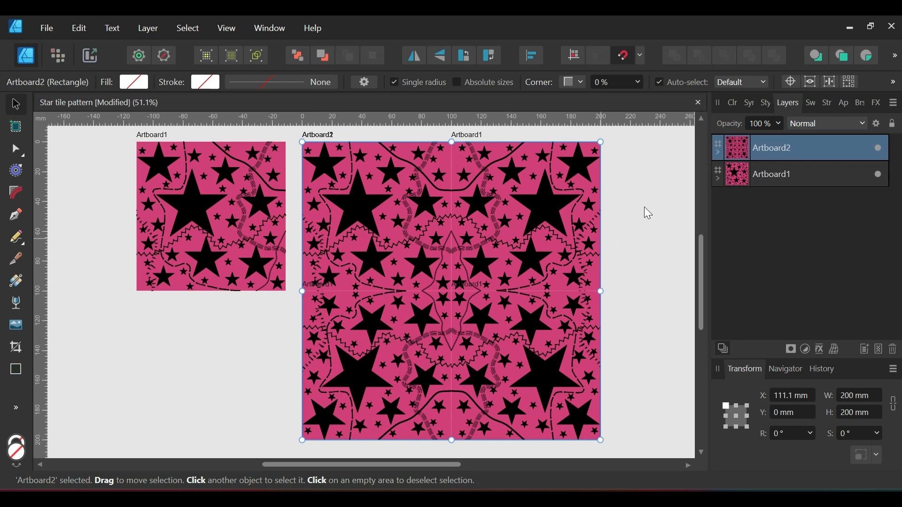
pyautogui.click(718, 153)
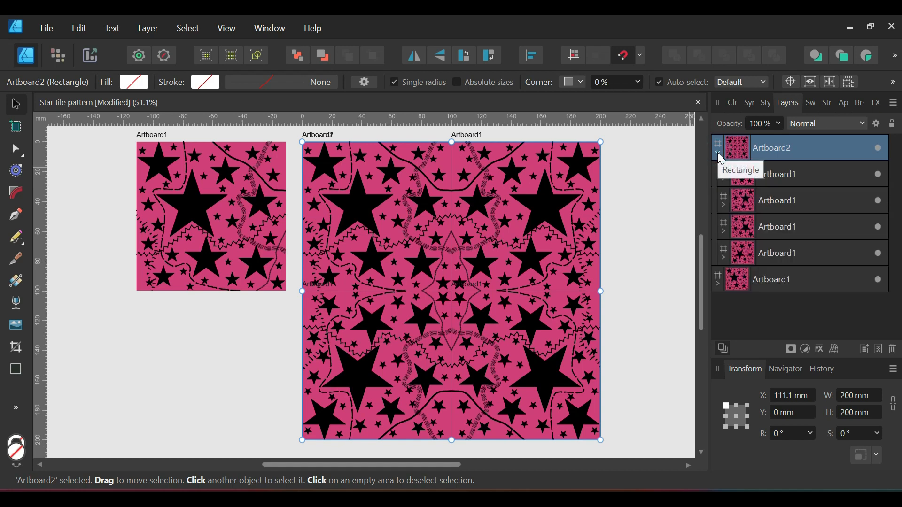
pyautogui.click(718, 153)
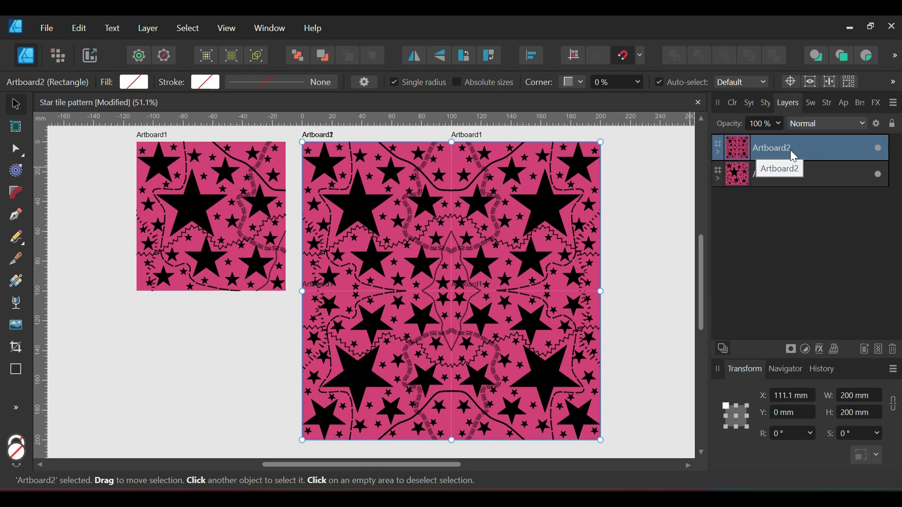